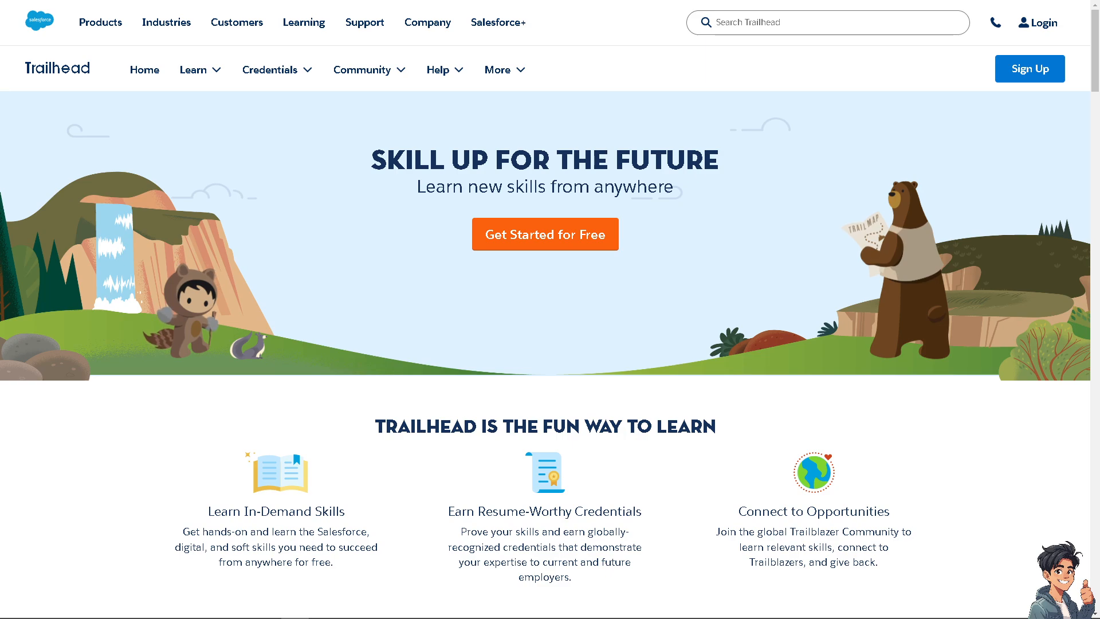
Open the Trailblazer account sign-up form from the Trailhead home page and go to its email field
left_click(1055, 29)
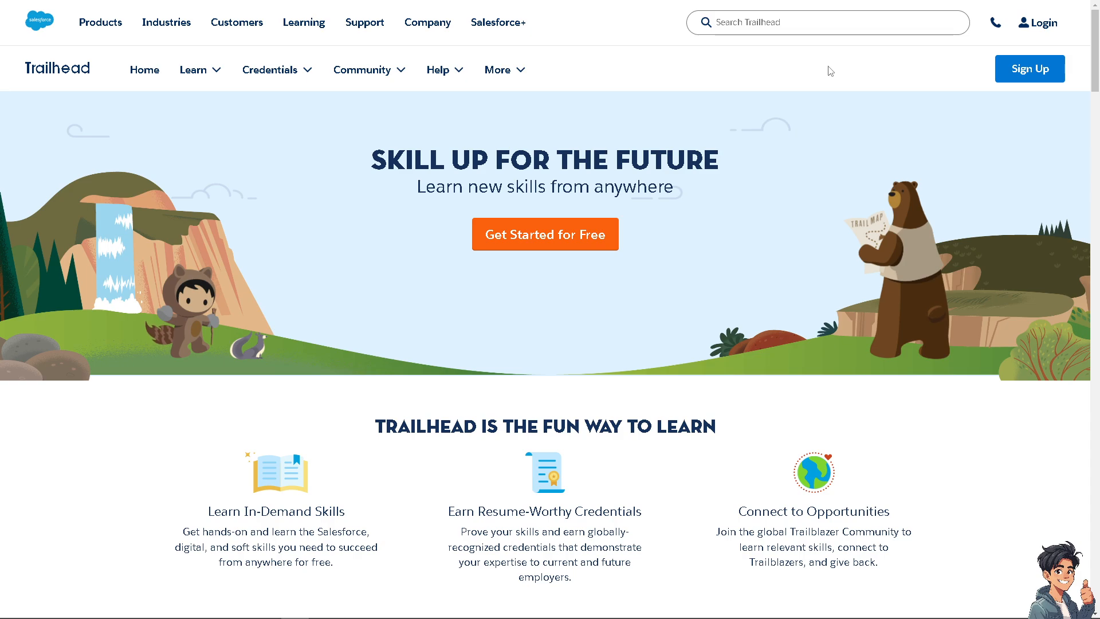
left_click(1000, 79)
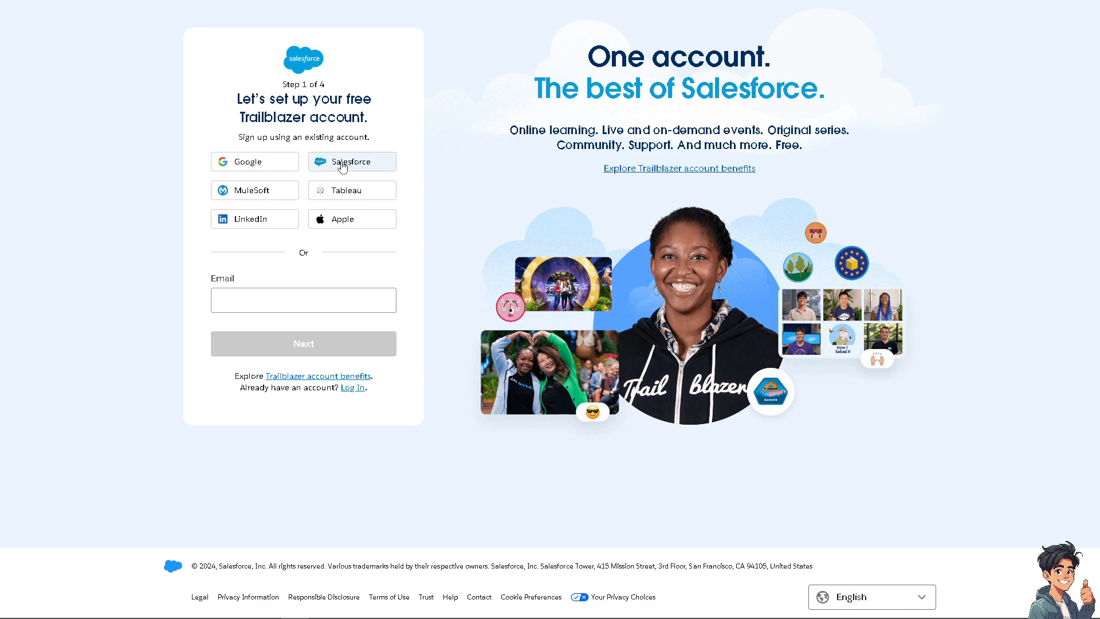
left_click(304, 297)
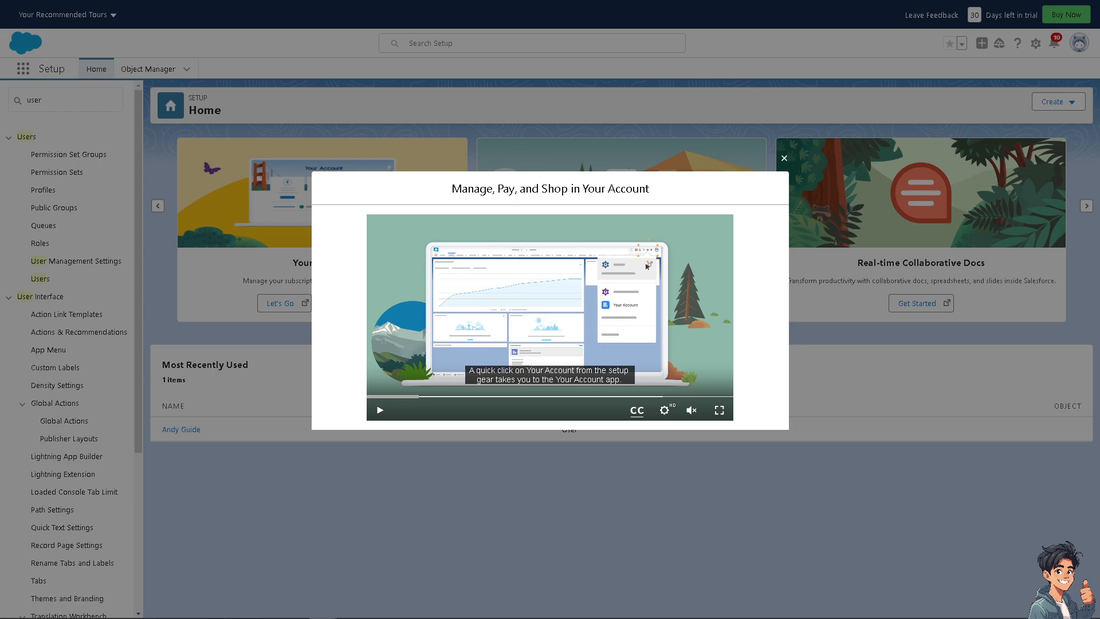
Dismiss the Your Account introduction video and open the Users page in Setup by searching for "User"
left_click(377, 413)
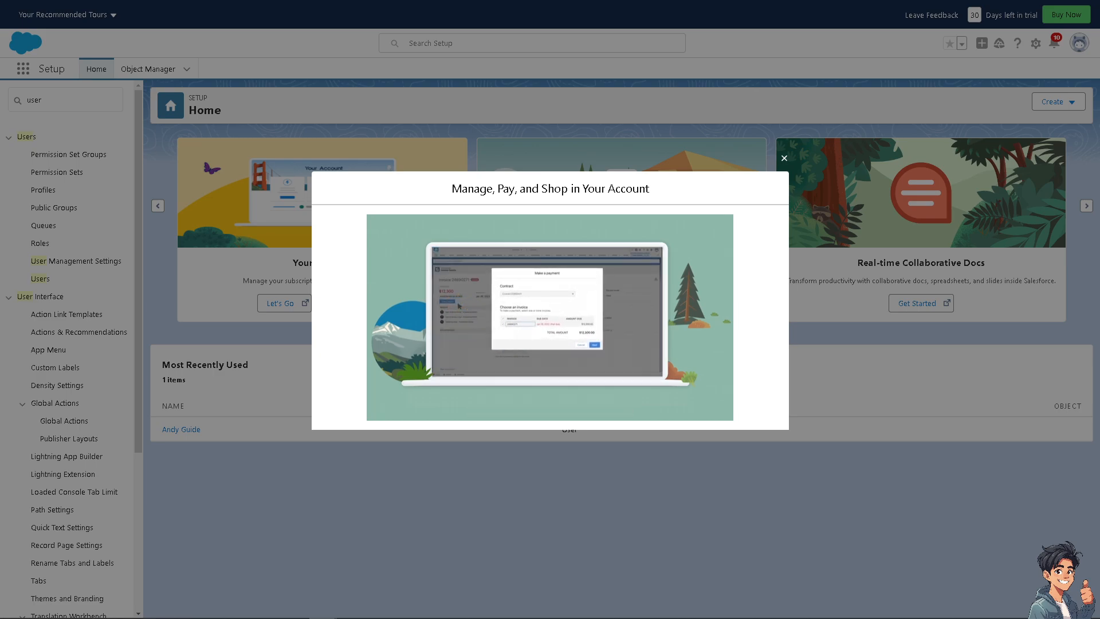
left_click(785, 158)
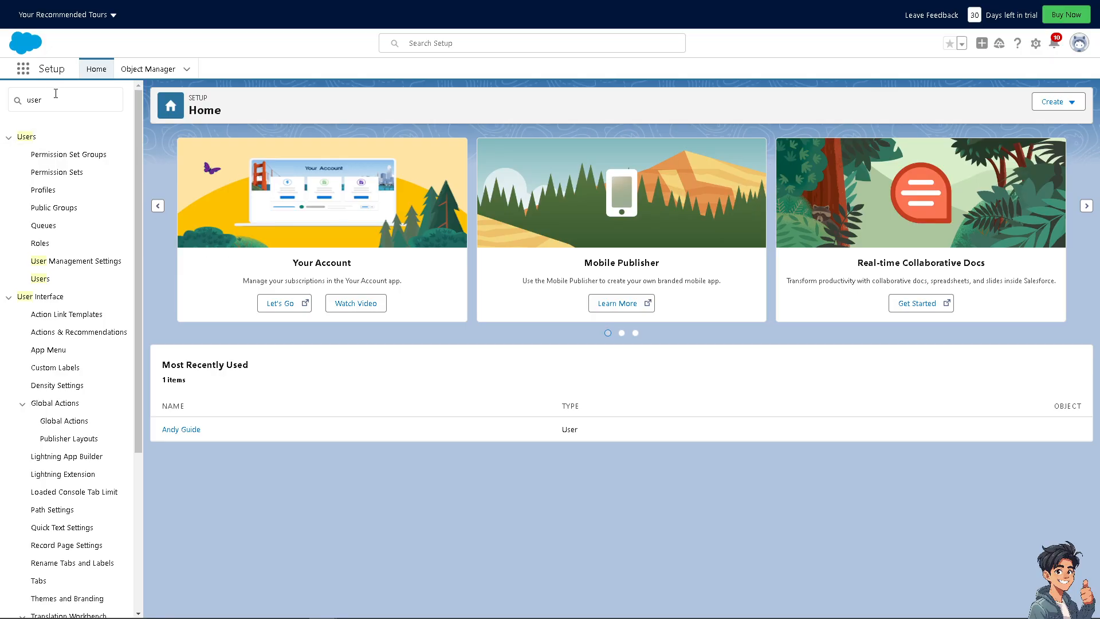
left_click_drag(54, 98, 10, 89)
key("BackSpace")
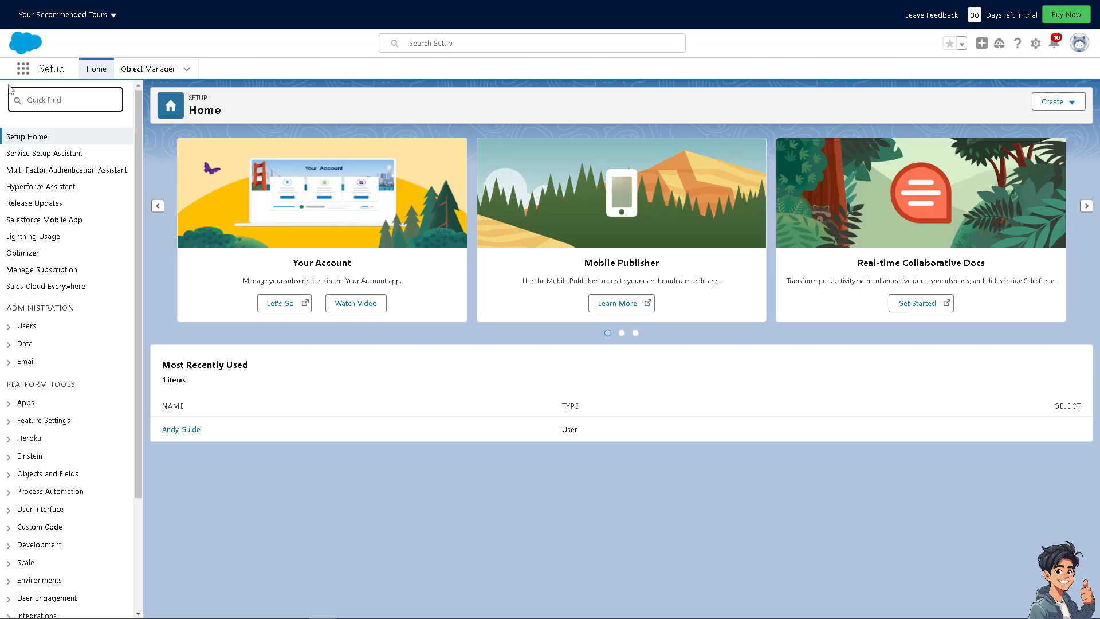
type("User")
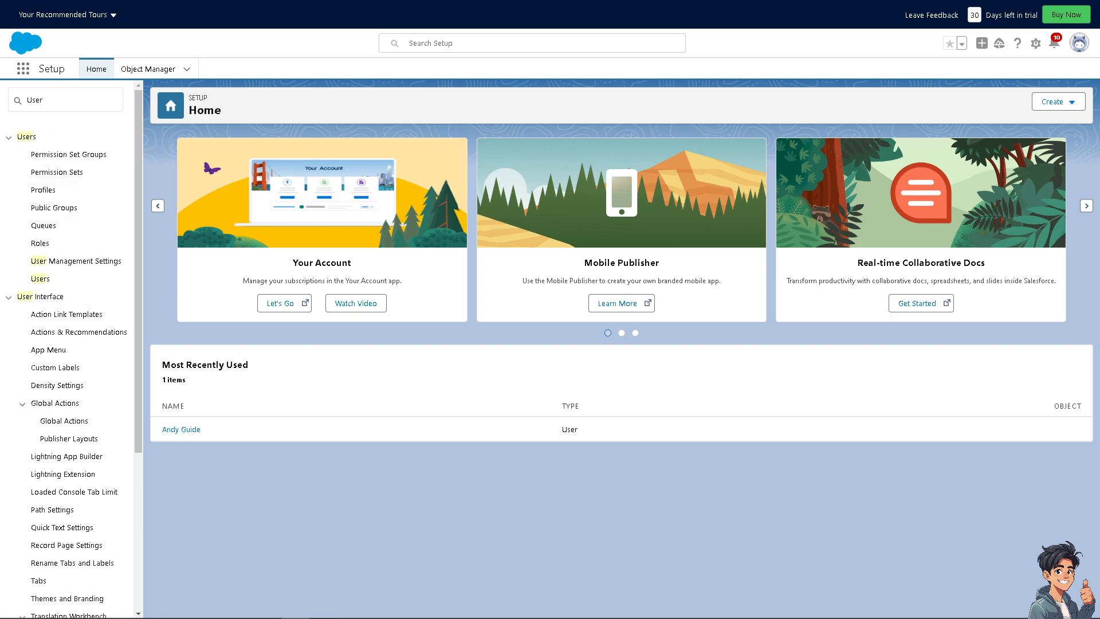
left_click(69, 280)
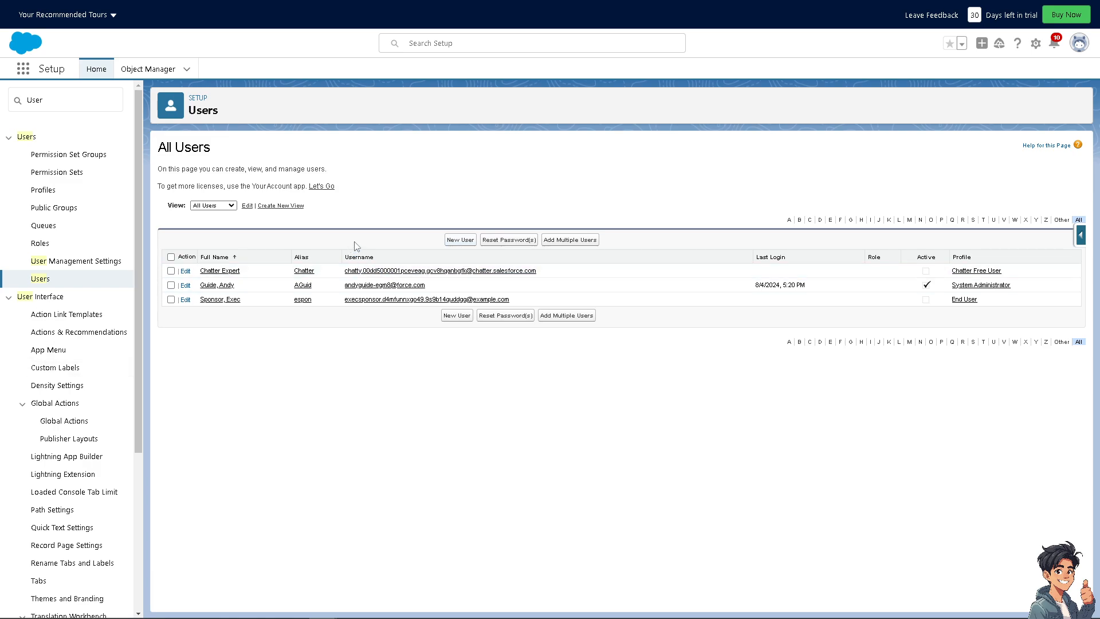
Start a new user record and enter the user's first and last name
left_click(467, 243)
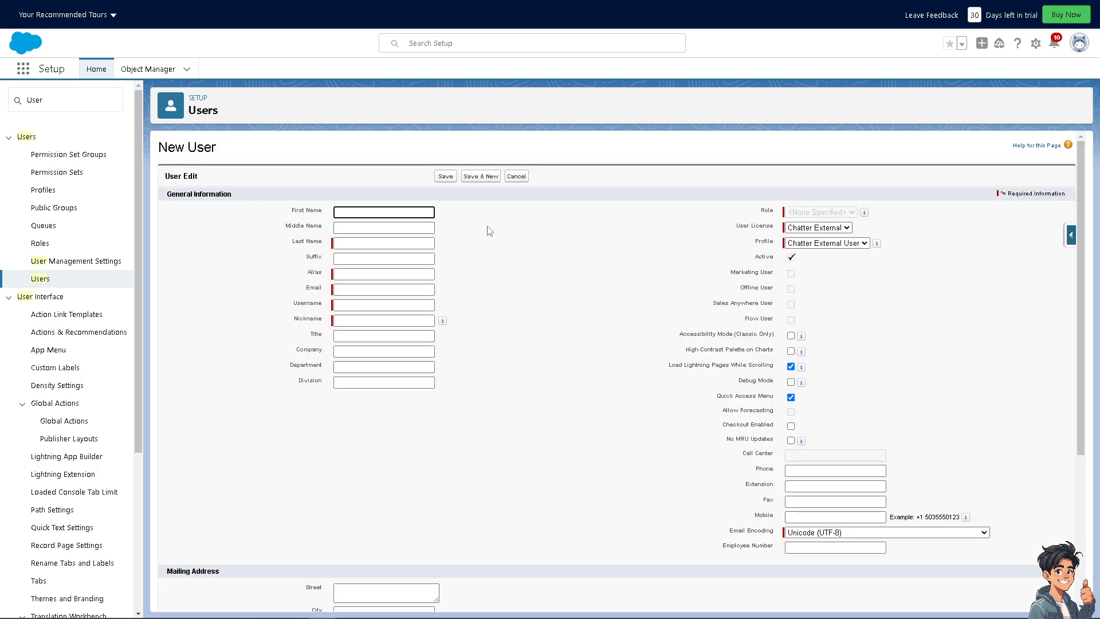
type("Andy's")
key("Tab")
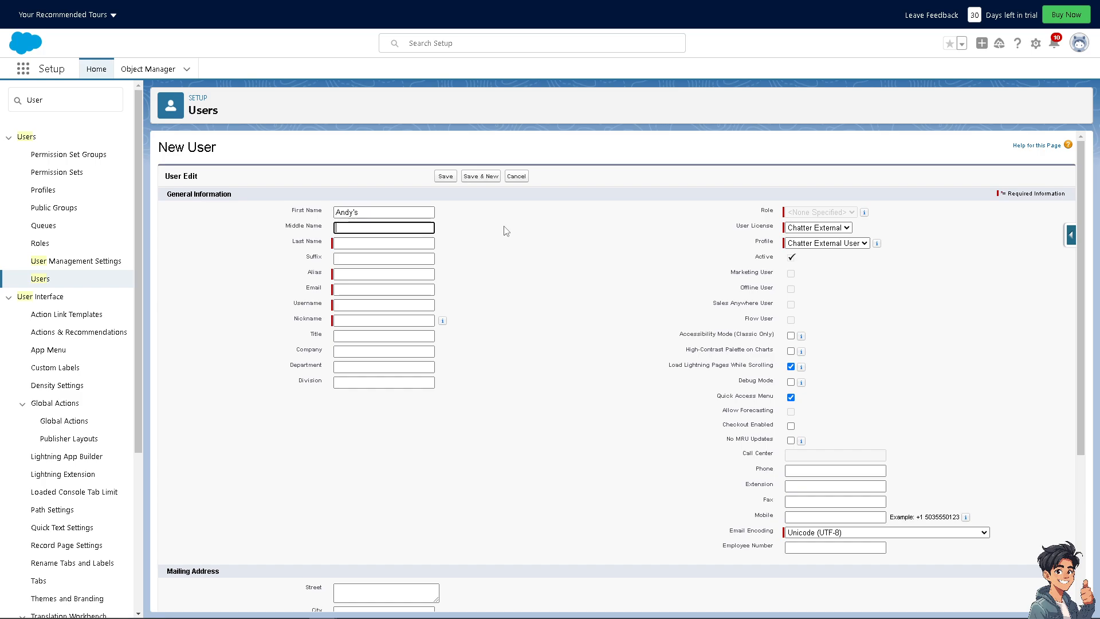
key("Tab")
type("Guides")
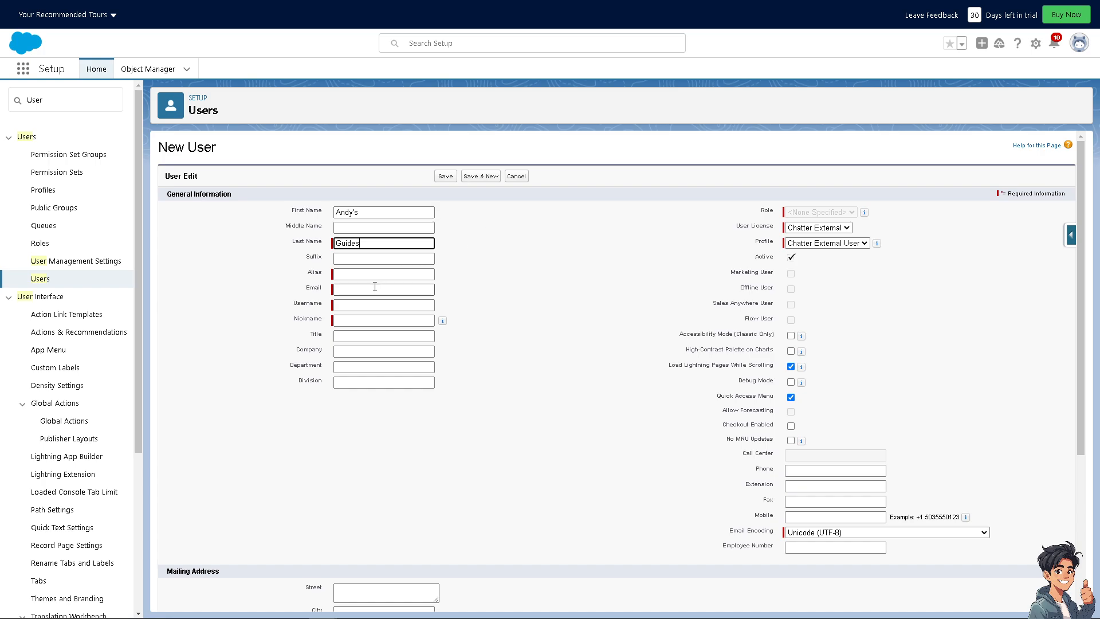
Examine the new user form's license options and its remaining sections, including mailing address, single sign-on and locale settings
mouse_move(446, 324)
mouse_move(865, 215)
left_click(846, 228)
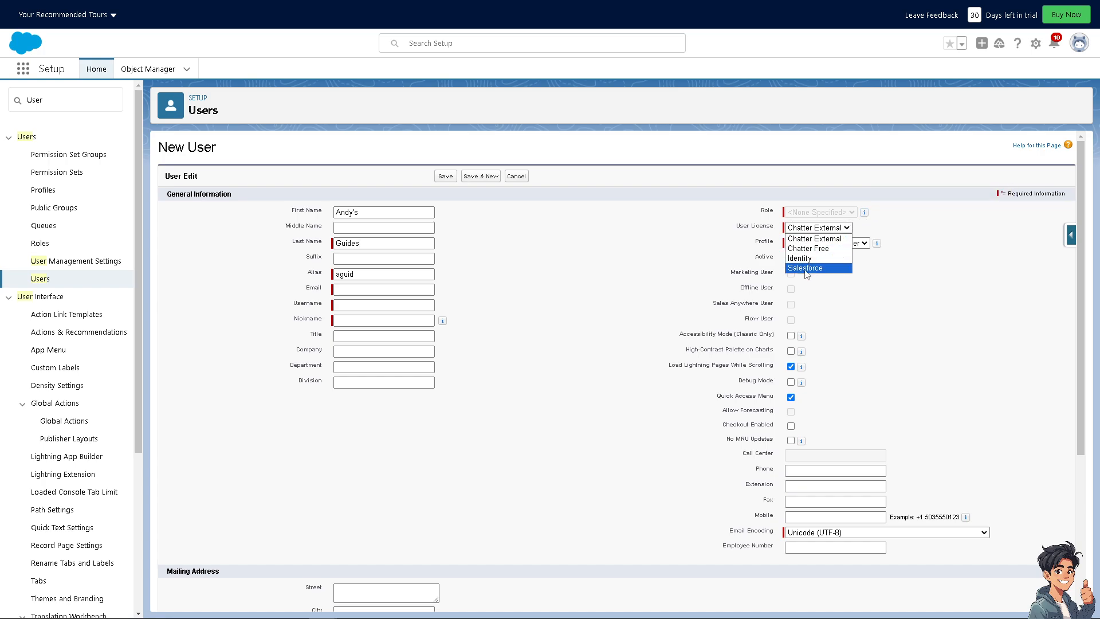
left_click(621, 268)
scroll(523, 354, "down", 2)
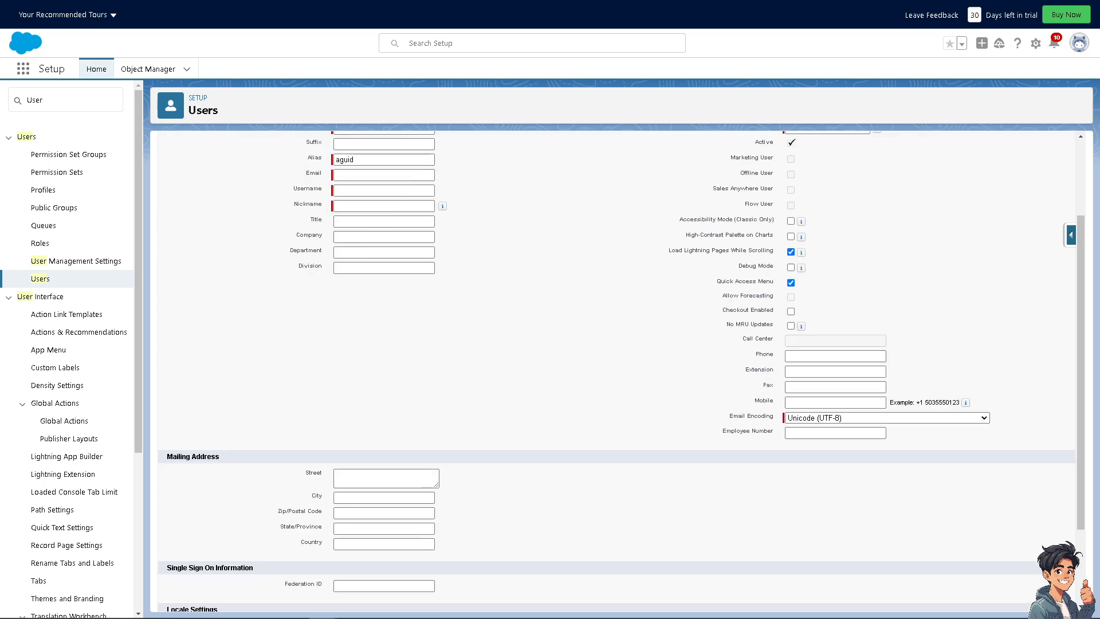
scroll(456, 364, "down", 2)
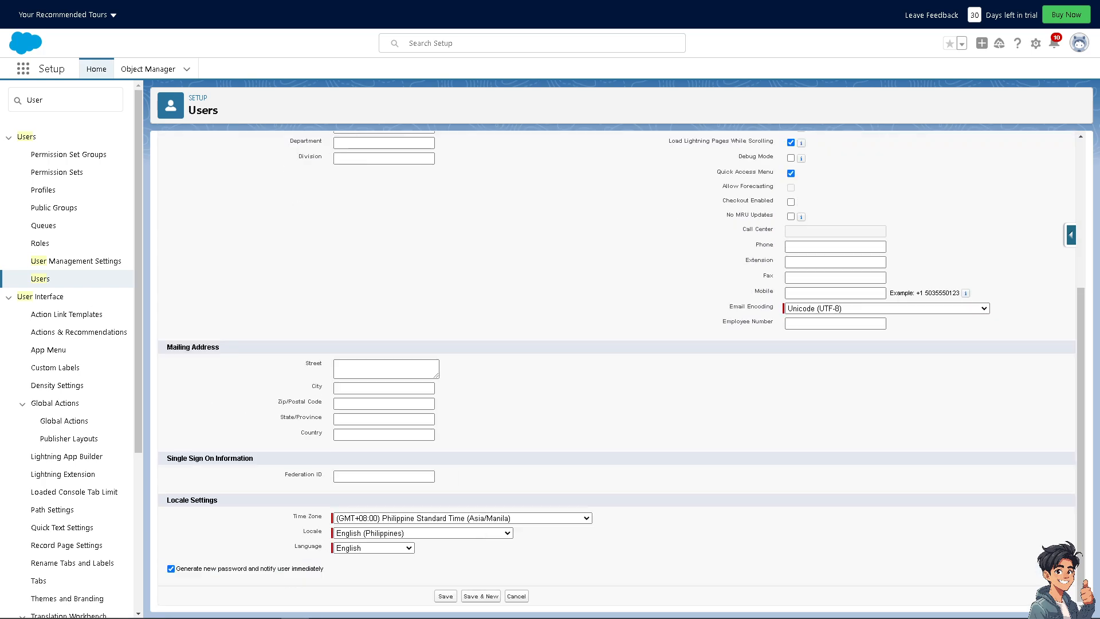
scroll(556, 309, "up", 3)
scroll(559, 307, "down", 2)
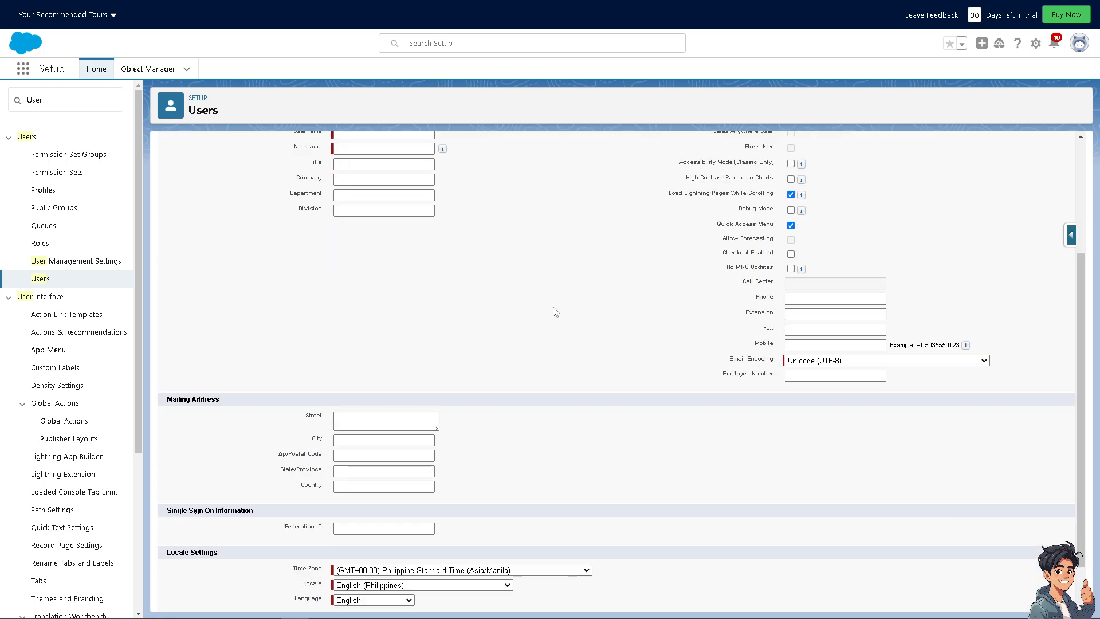
scroll(310, 223, "up", 3)
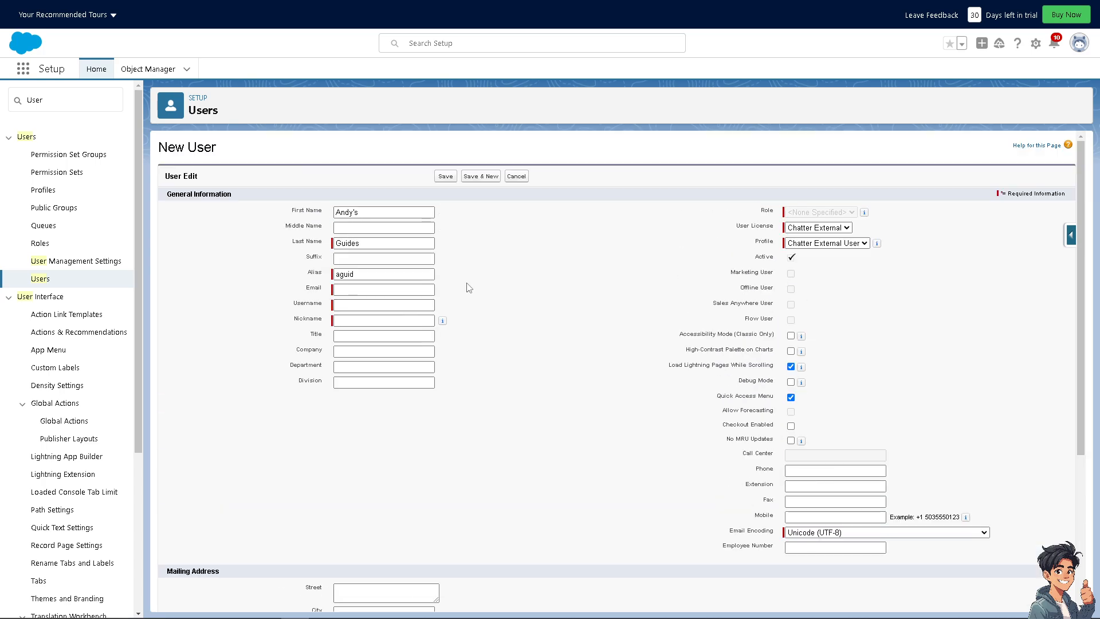
scroll(401, 396, "down", 4)
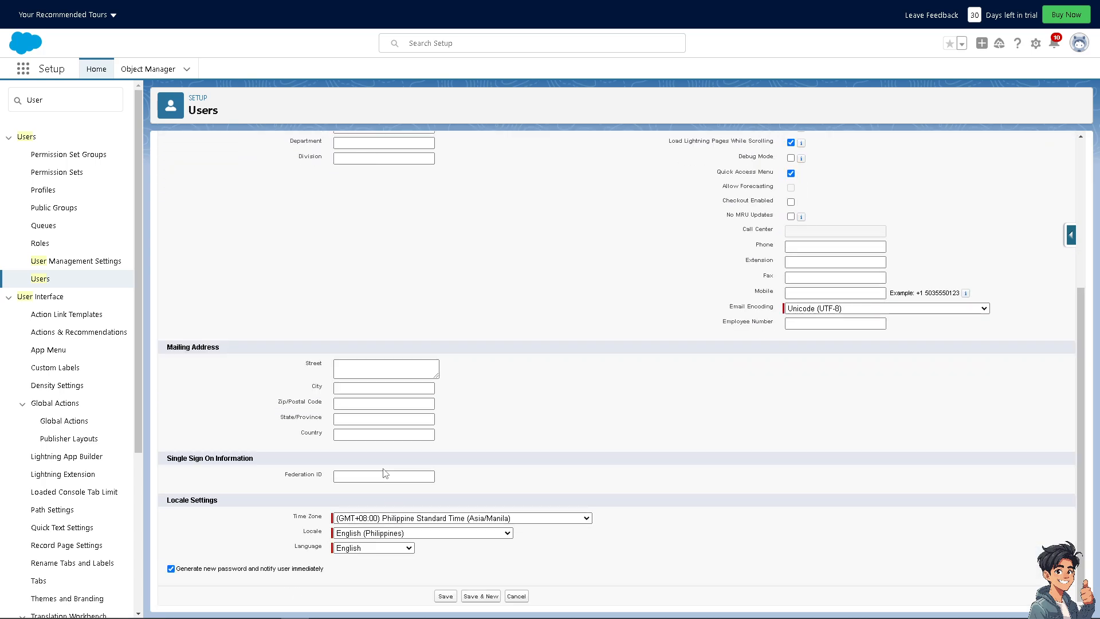
scroll(386, 473, "up", 4)
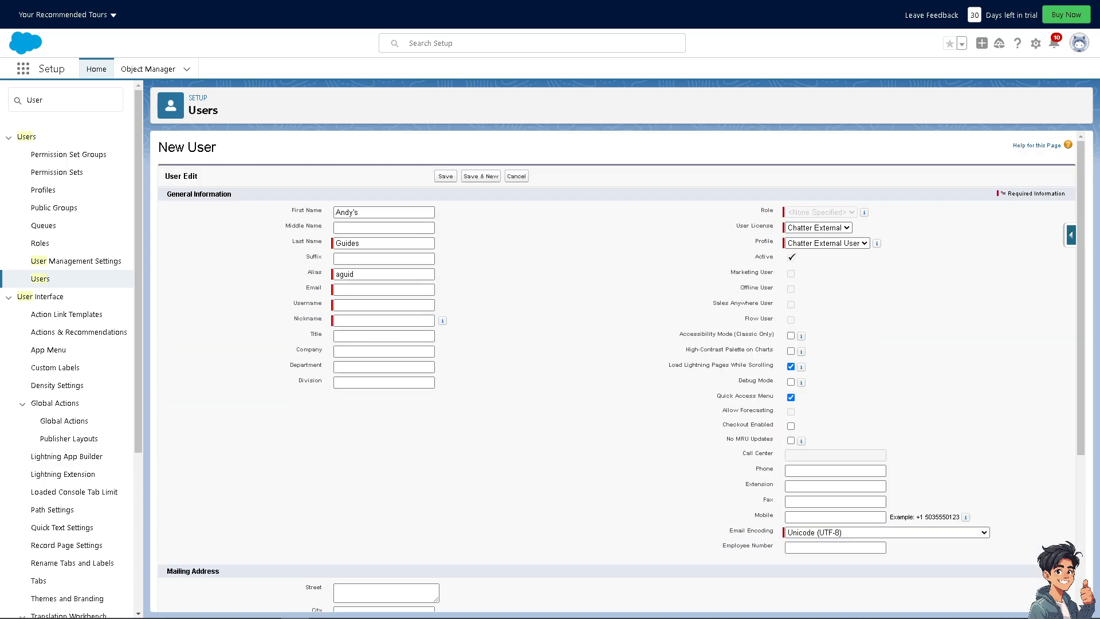
Try to save the new user with time zone Mountain Standard Time (America/Dawson_Creek) and locale Yiddish (United States)
scroll(482, 579, "down", 4)
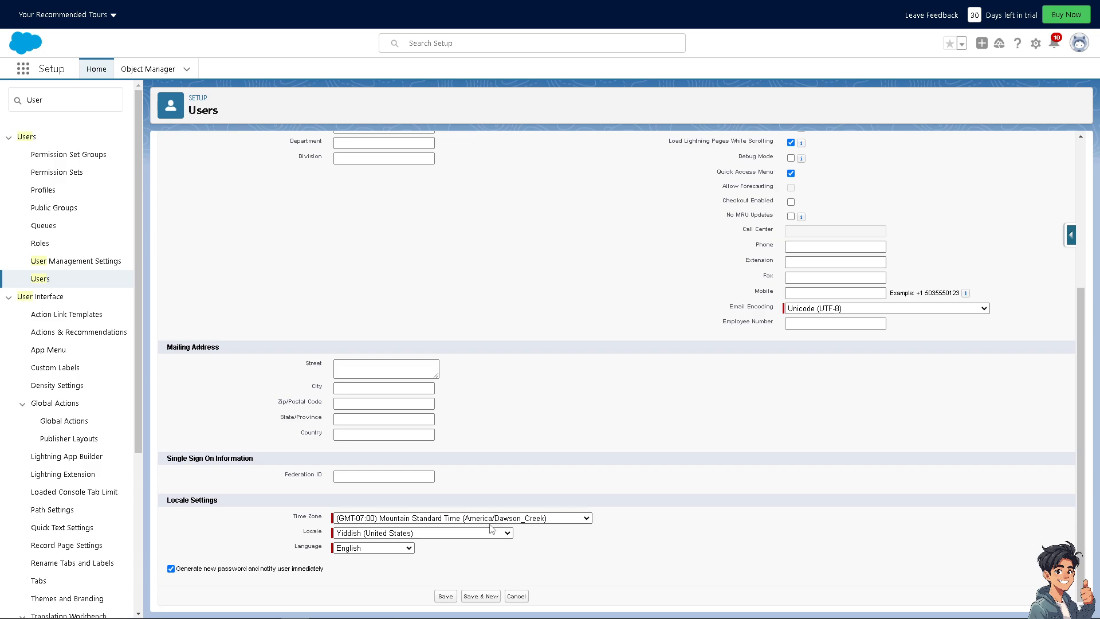
left_click(480, 597)
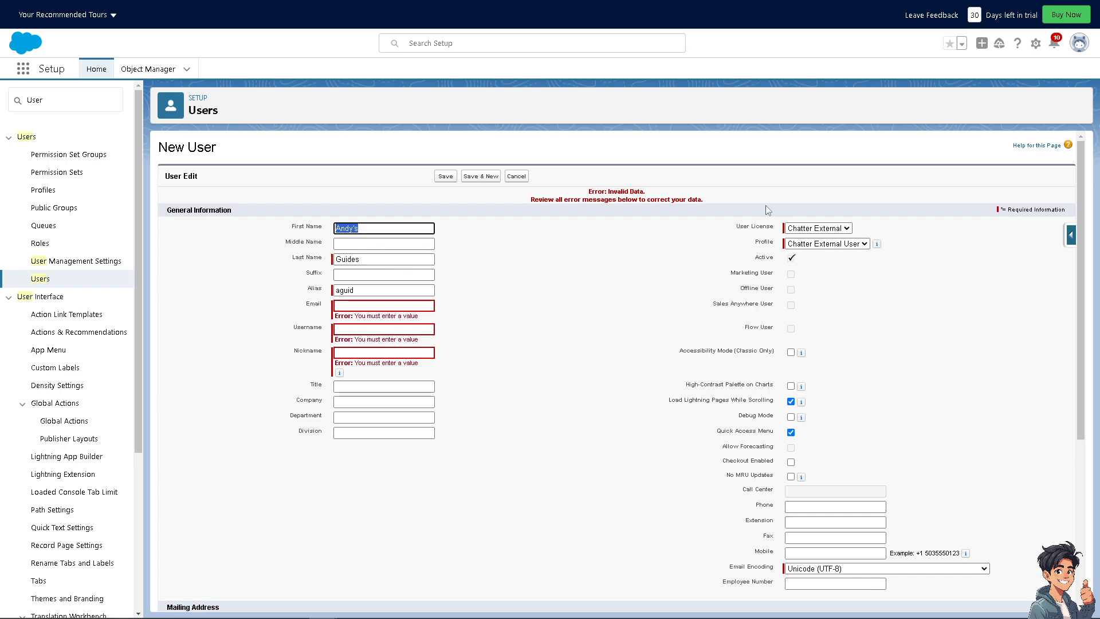
Return to the Users list, view the license options for adding multiple users, and reopen the new user form
left_click(55, 261)
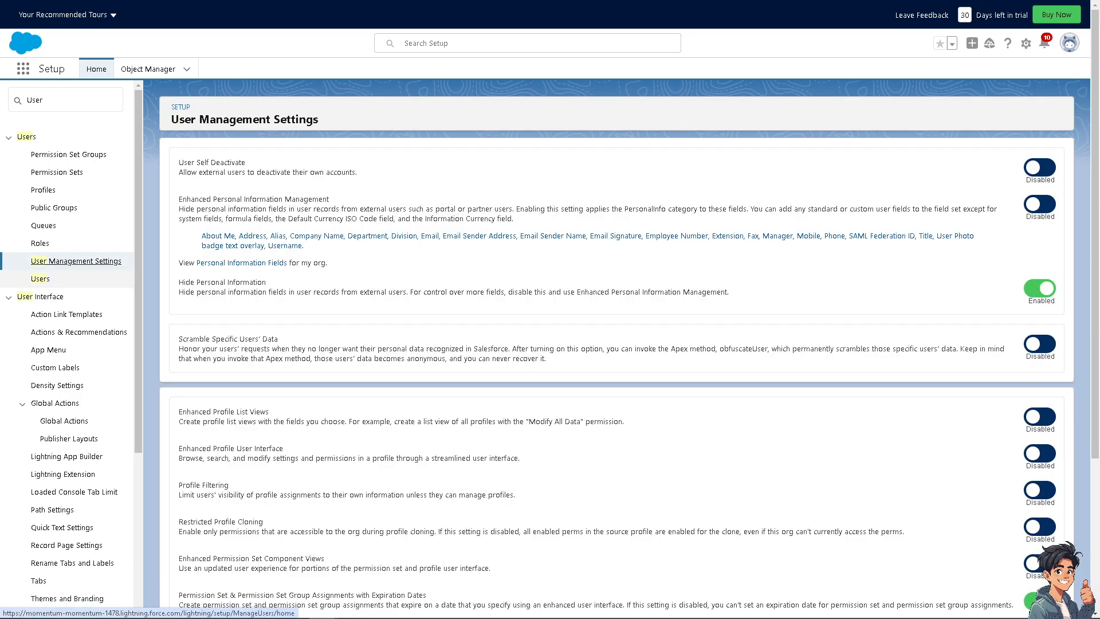
left_click(60, 281)
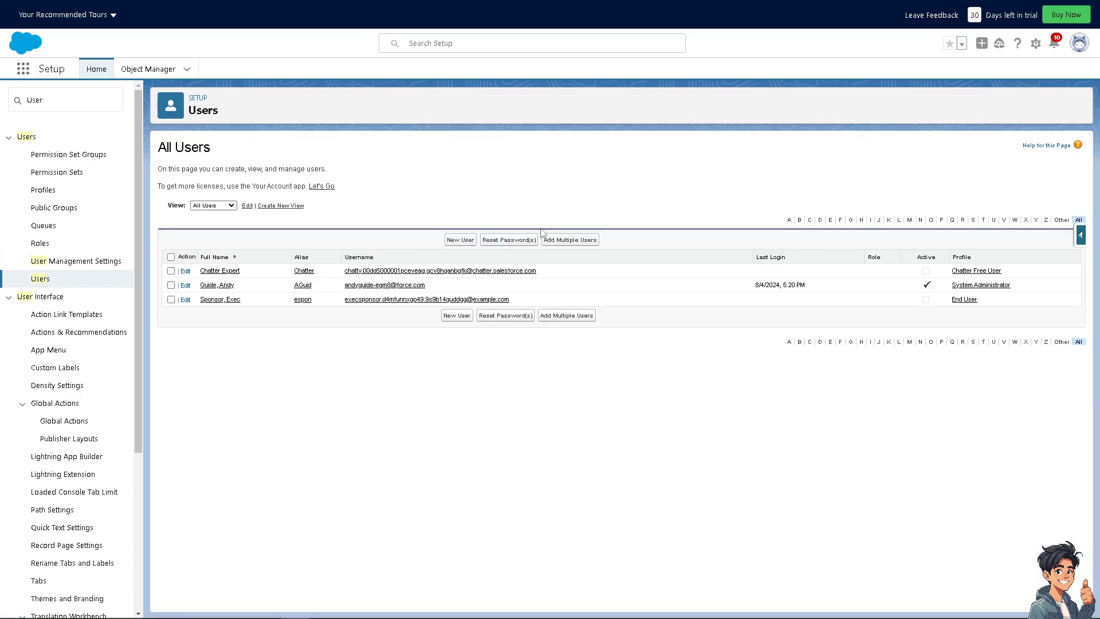
left_click(573, 243)
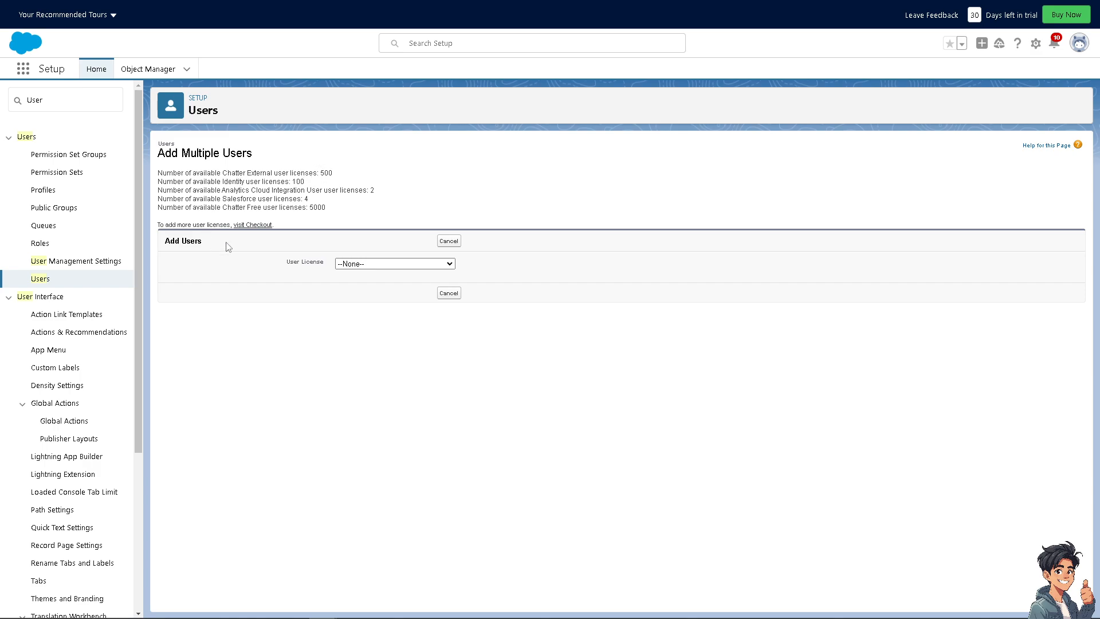
left_click(403, 264)
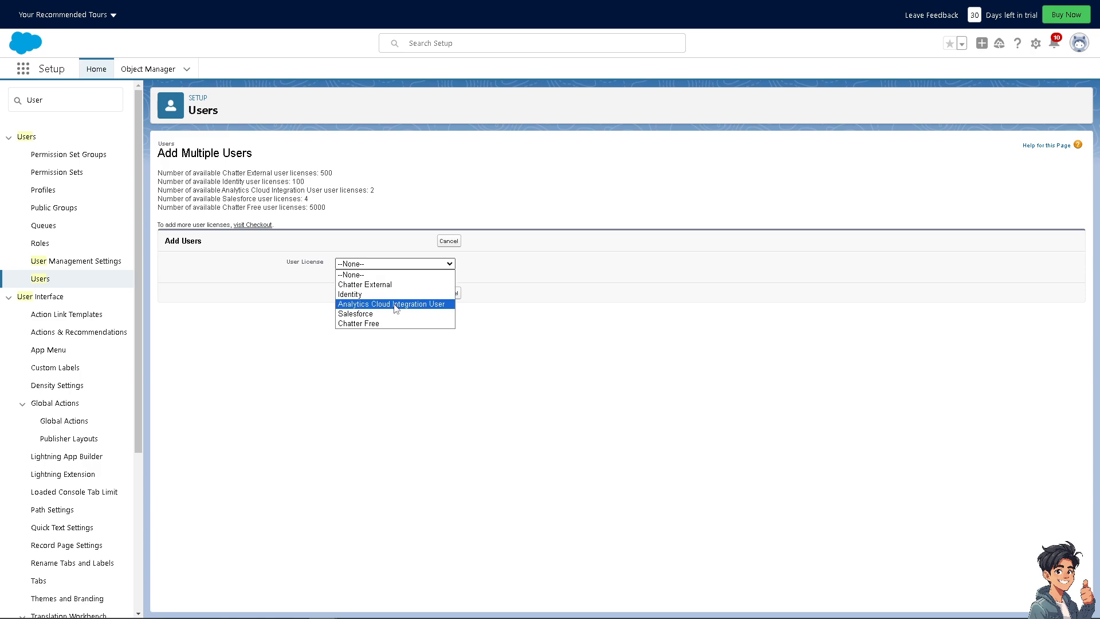
left_click(341, 360)
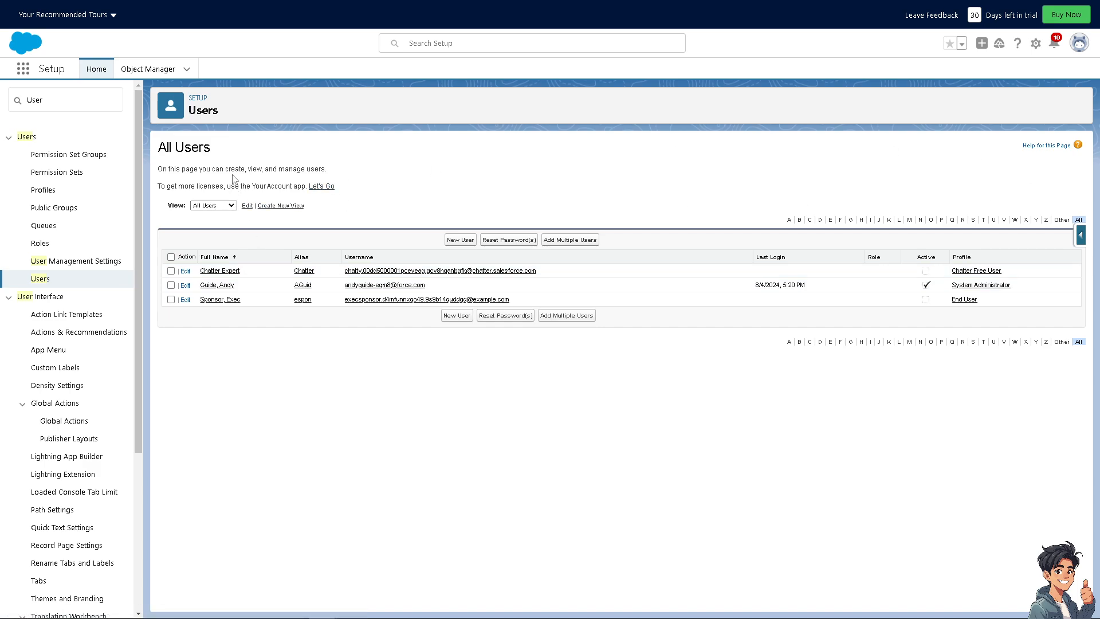
left_click(465, 240)
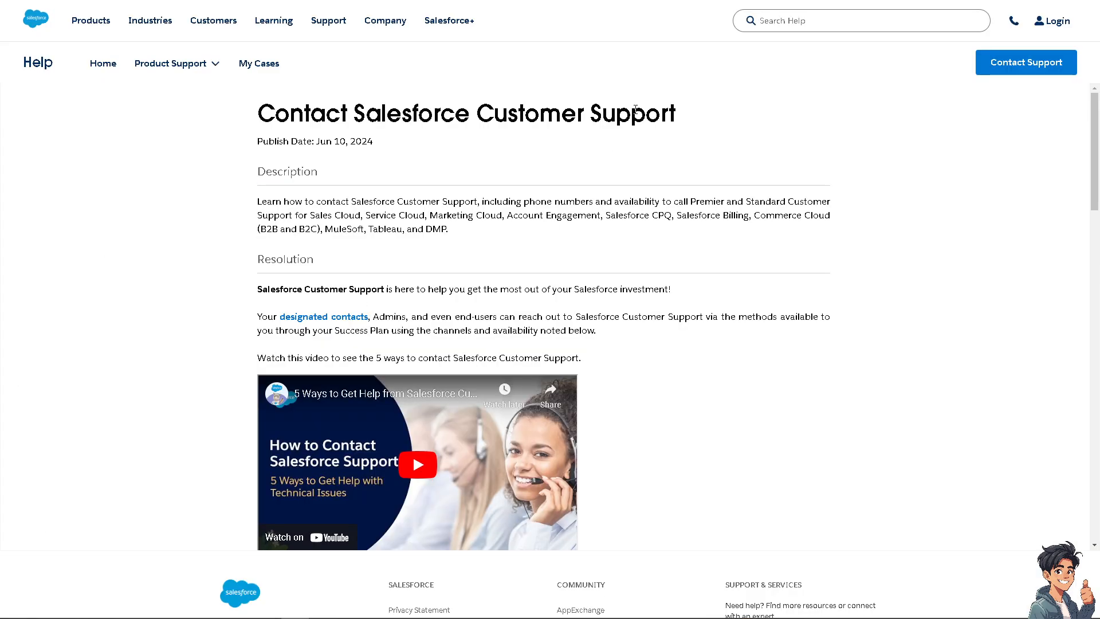
Switch to Salesforce Help and search for "How to Add Users in Salesforce"
left_click(835, 25)
type("How to Add Users in Salesforce")
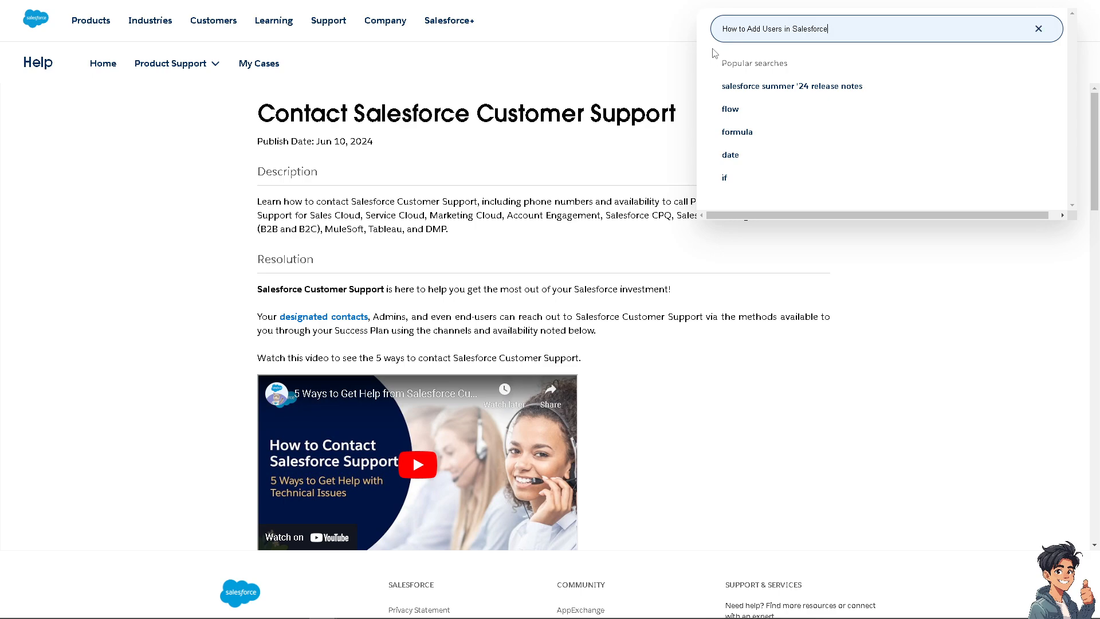
key("Return")
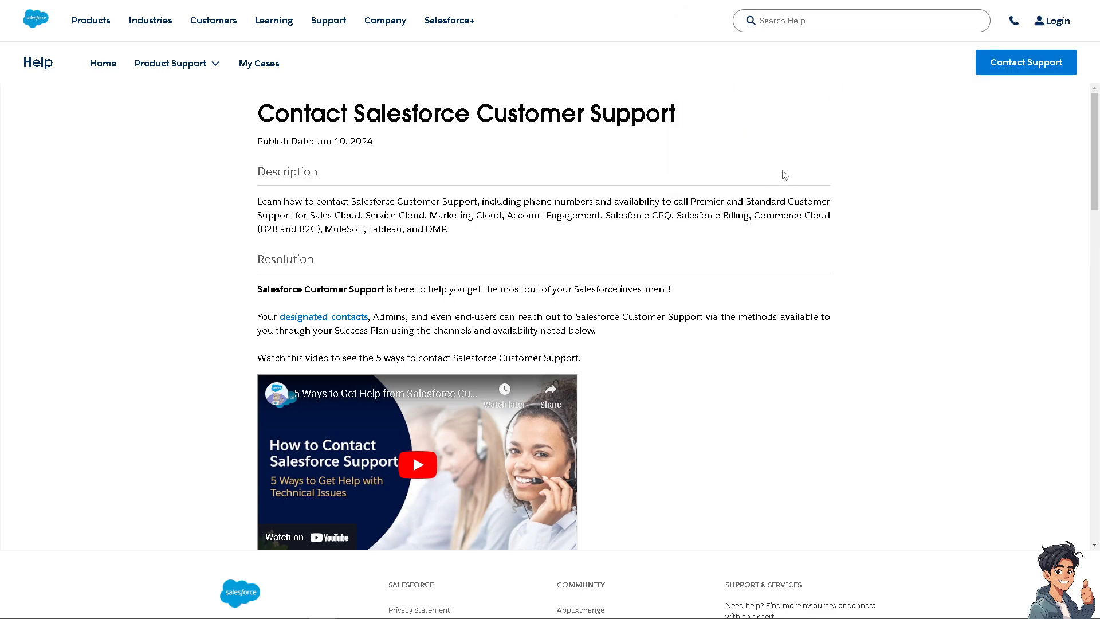